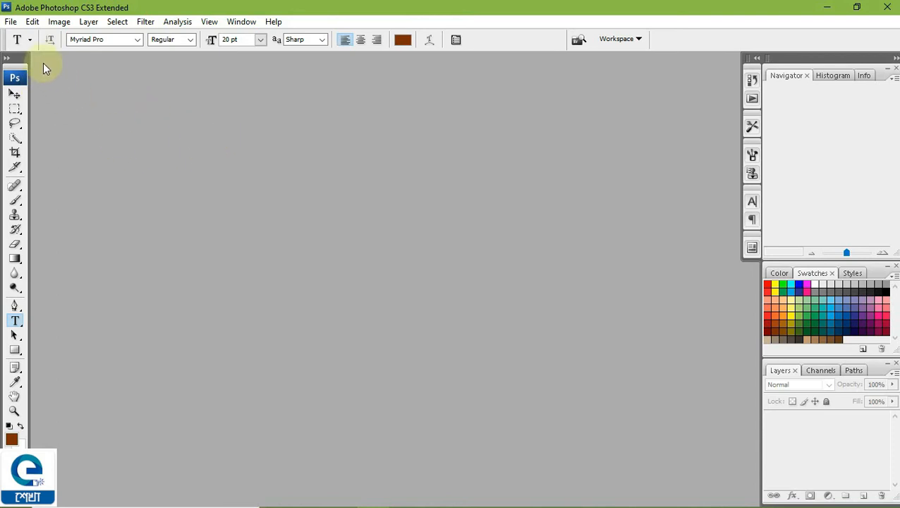
- Create a new document named rainbow, 800 pixels wide and 600 pixels high
left_click(10, 22)
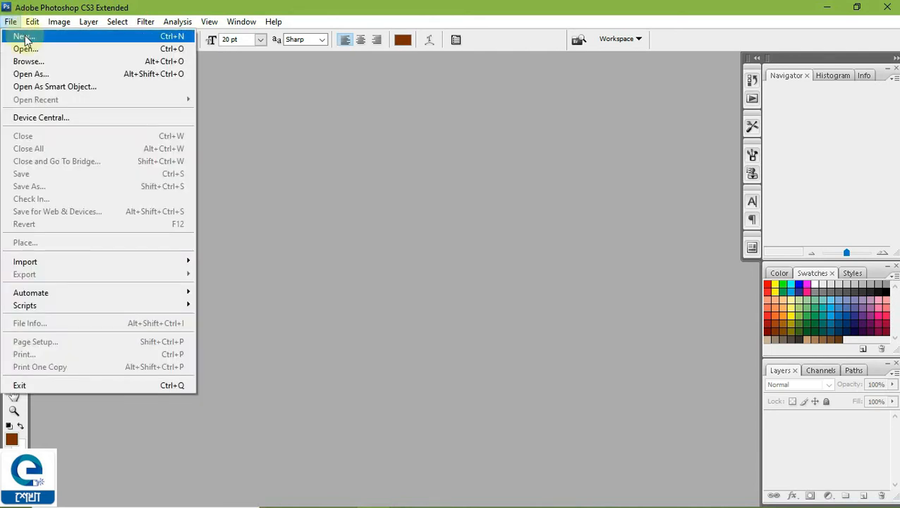
left_click(25, 38)
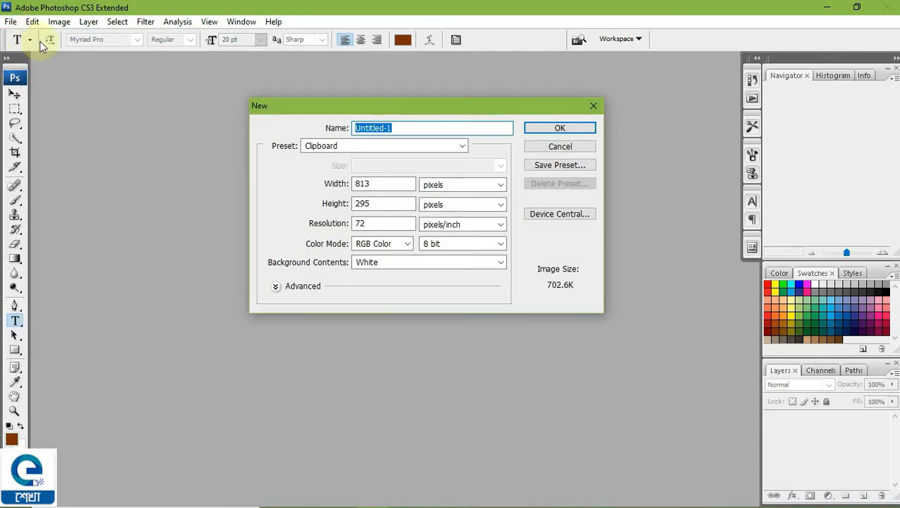
left_click_drag(389, 105, 390, 135)
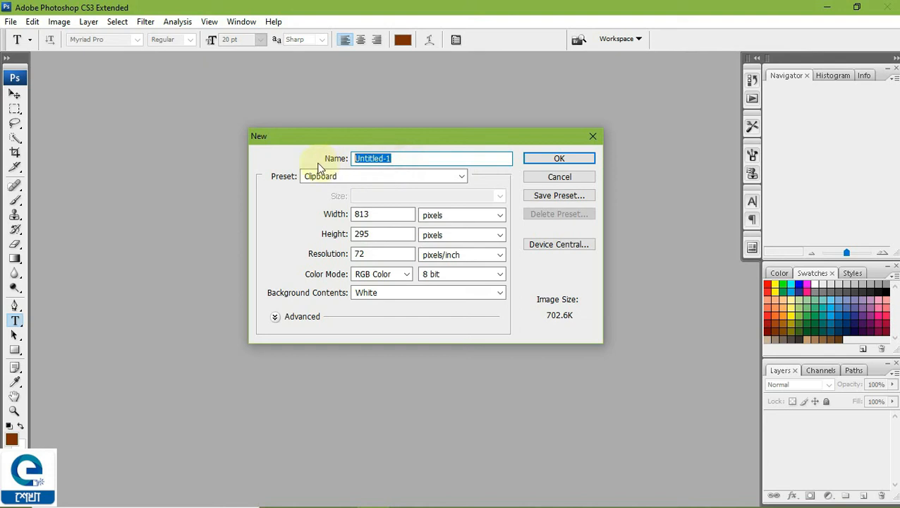
type("rainbow")
double_click(390, 213)
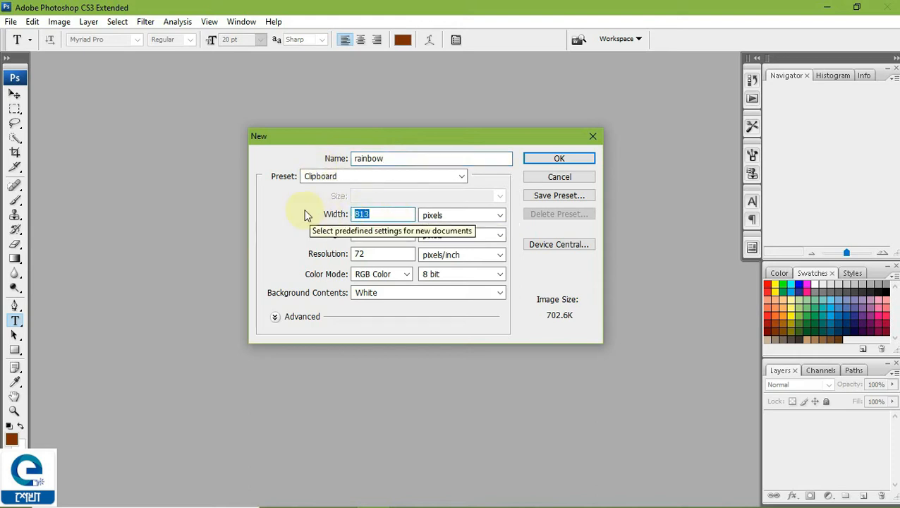
type("800")
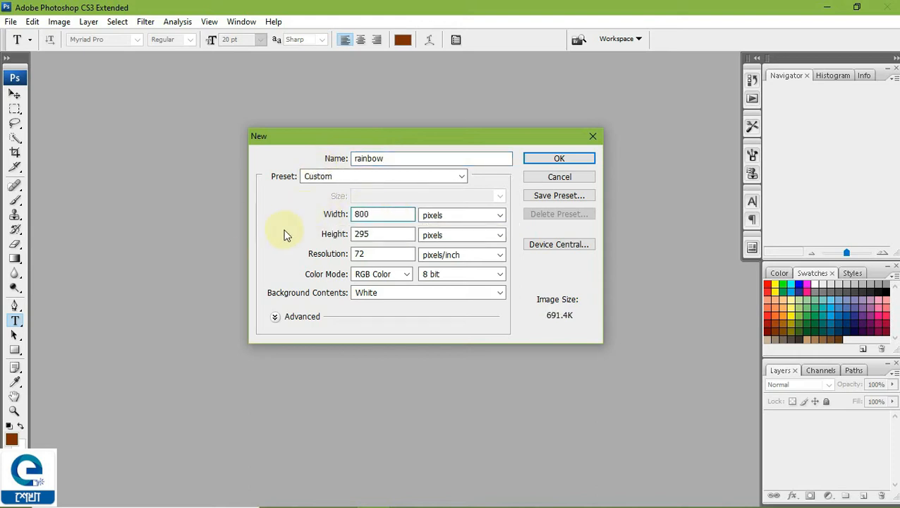
double_click(394, 233)
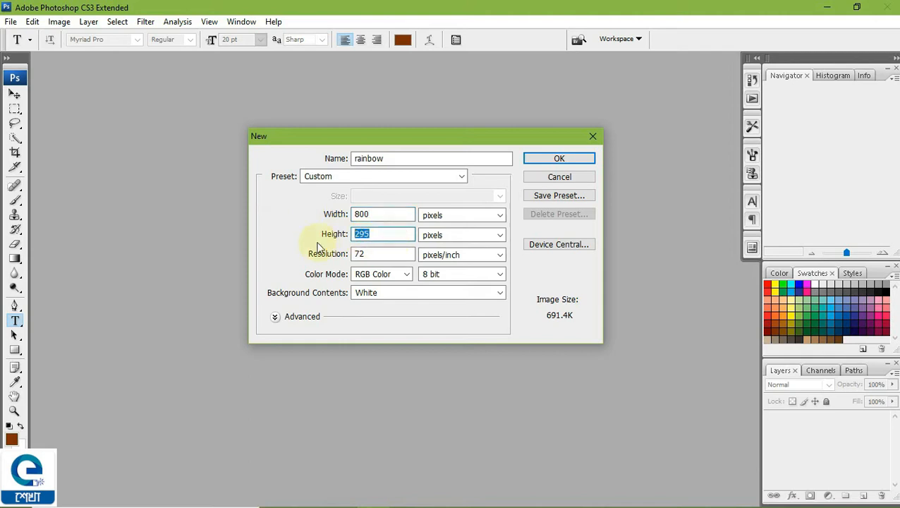
type("600")
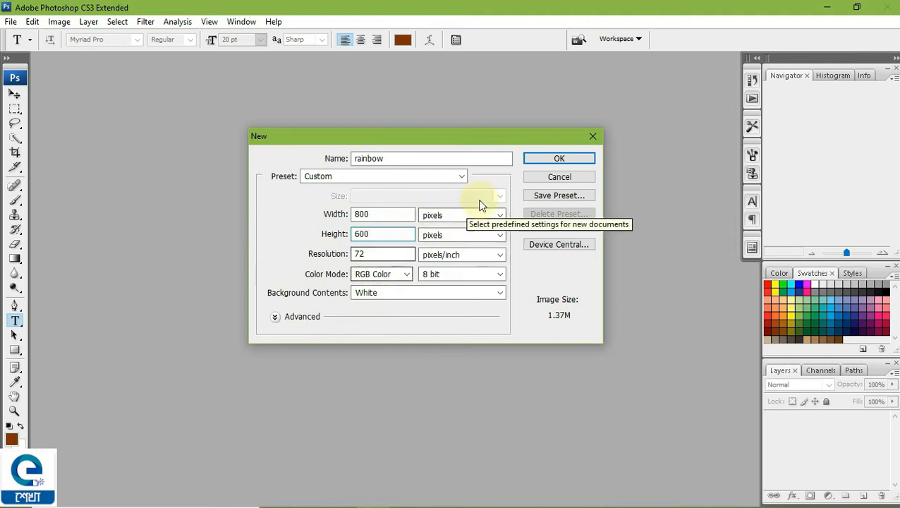
left_click(558, 159)
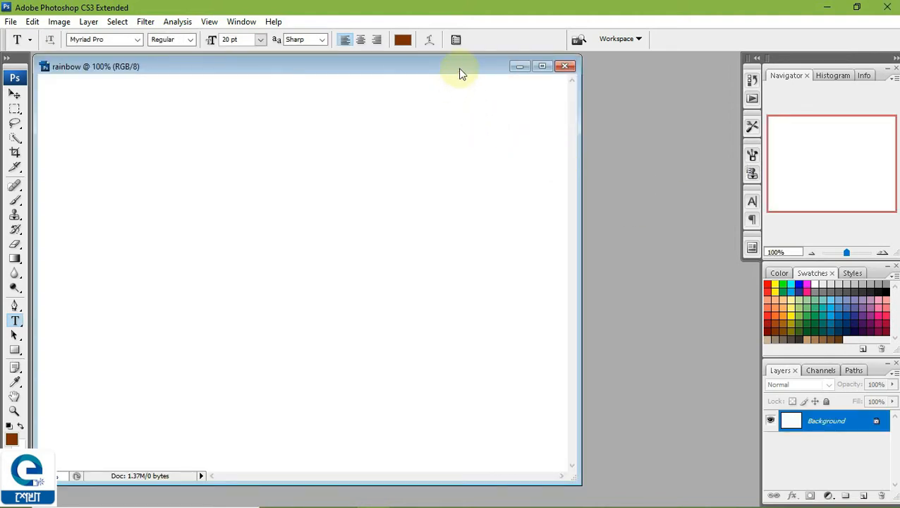
- Minimize the blank rainbow document and open the image 6.jpg from the Desktop
left_click_drag(466, 72, 579, 70)
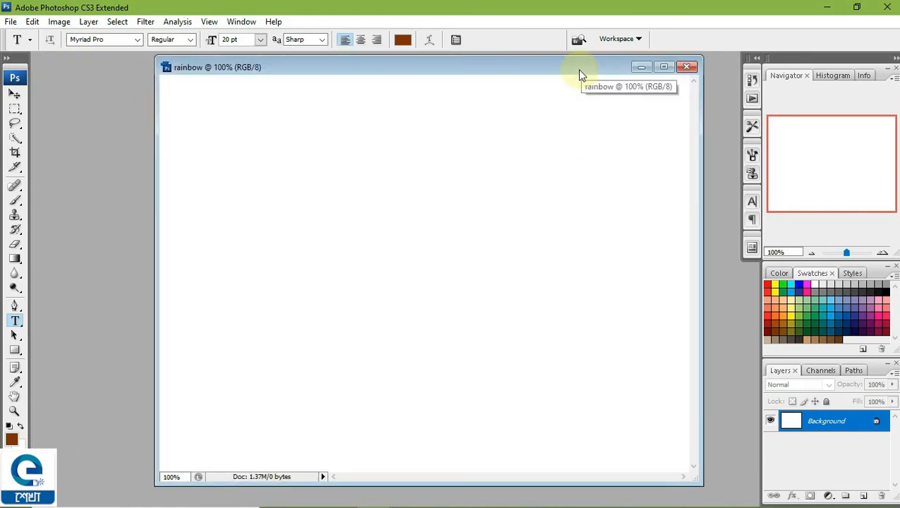
left_click(640, 67)
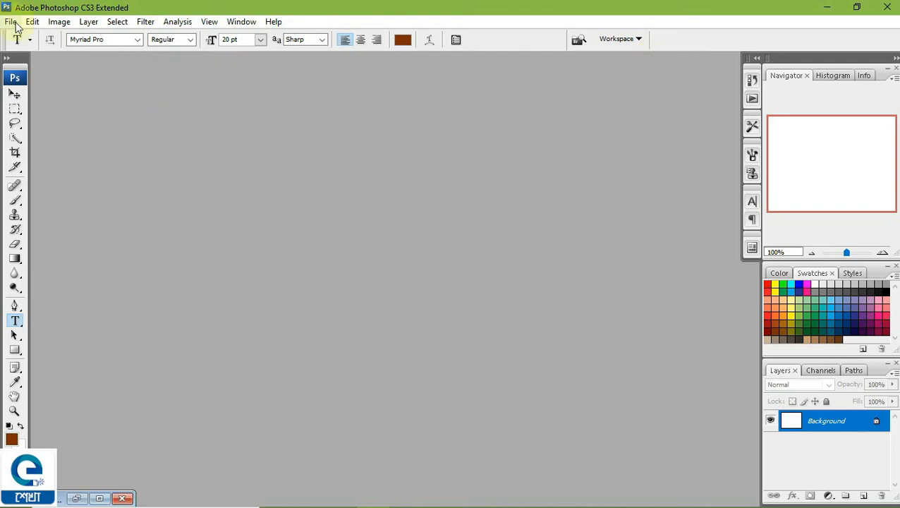
left_click(11, 21)
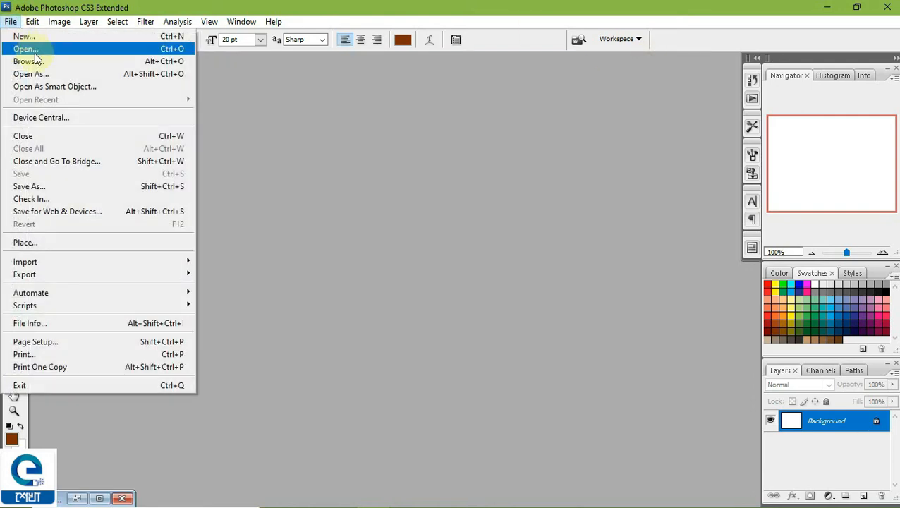
left_click(34, 49)
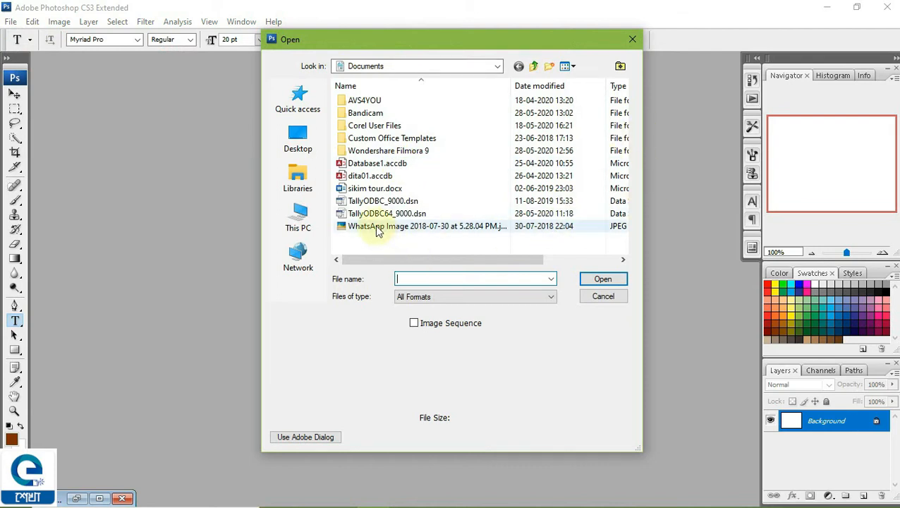
left_click(298, 134)
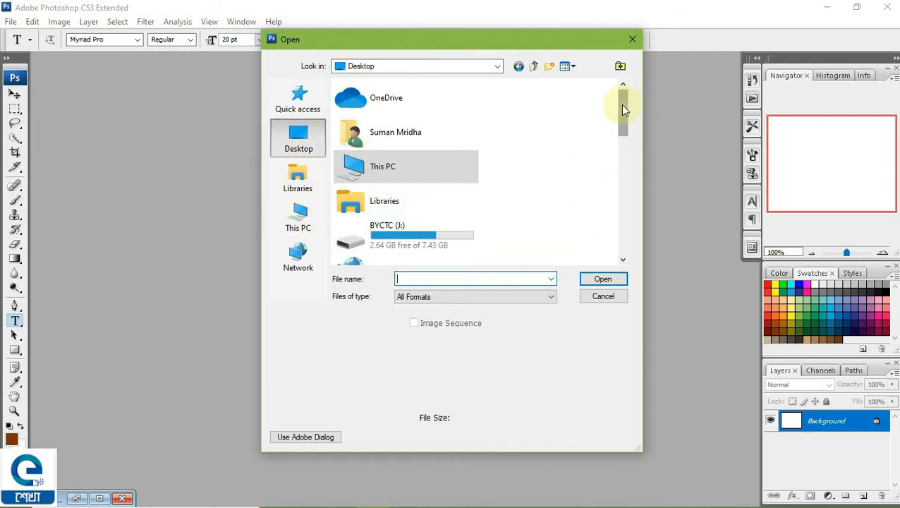
left_click_drag(620, 104, 624, 178)
left_click(423, 212)
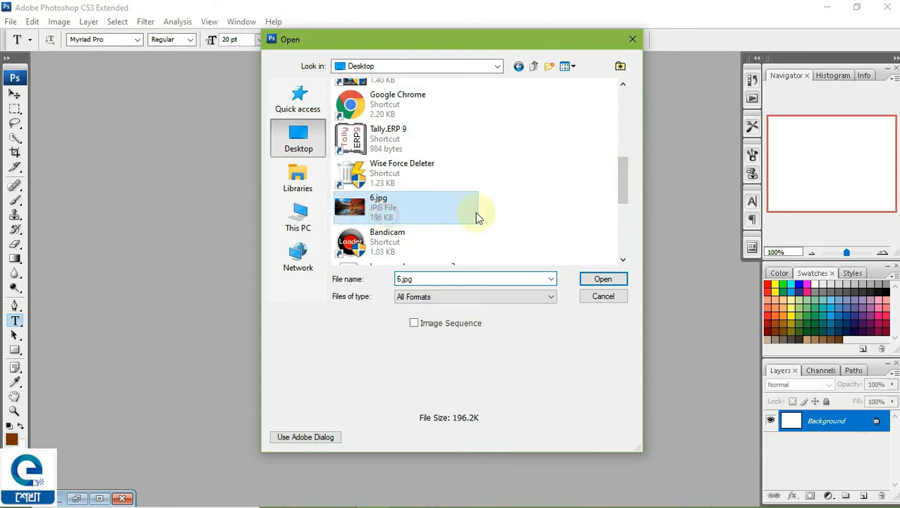
left_click(603, 279)
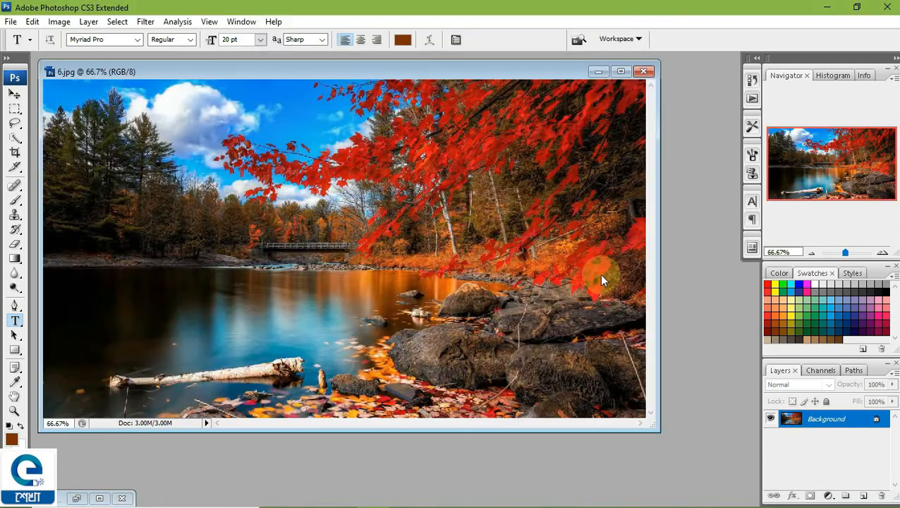
left_click_drag(416, 72, 460, 98)
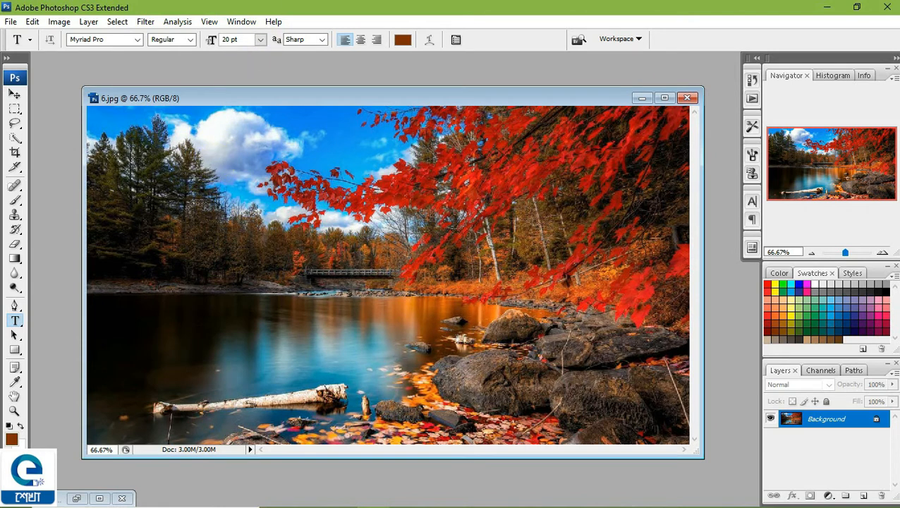
- Add a new layer above the photo and choose the Transparent Rainbow preset for the Gradient tool
left_click(865, 497)
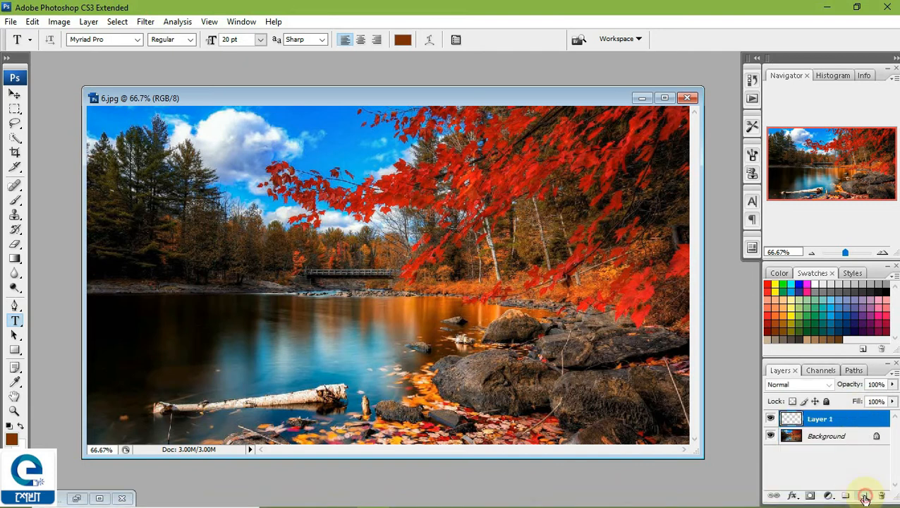
left_click(14, 260)
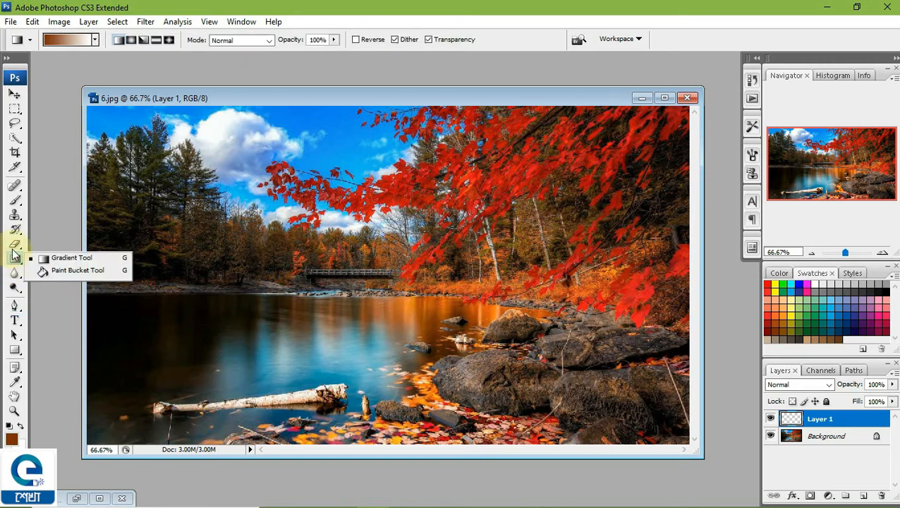
left_click(80, 37)
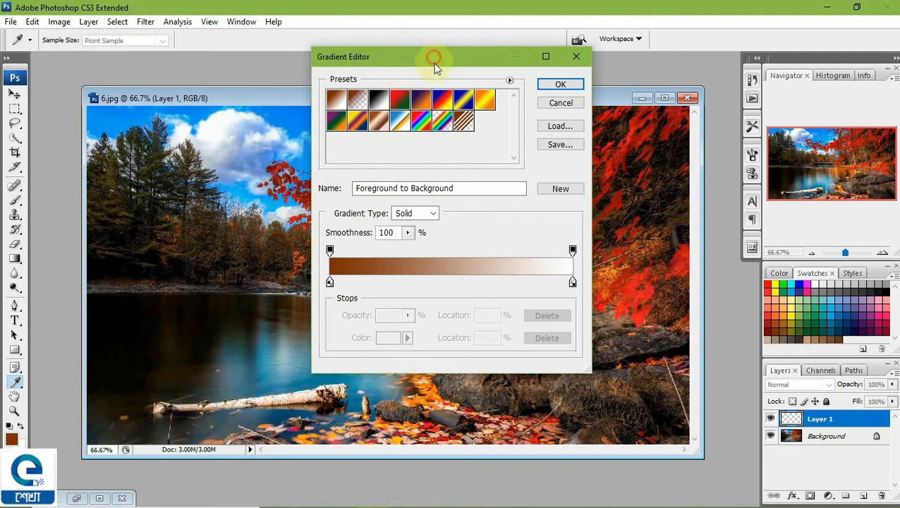
left_click_drag(432, 58, 501, 65)
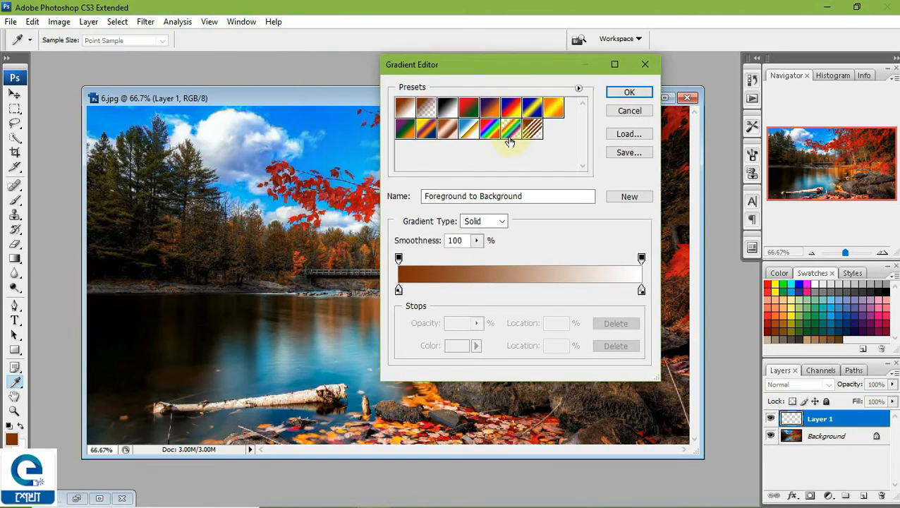
left_click(509, 141)
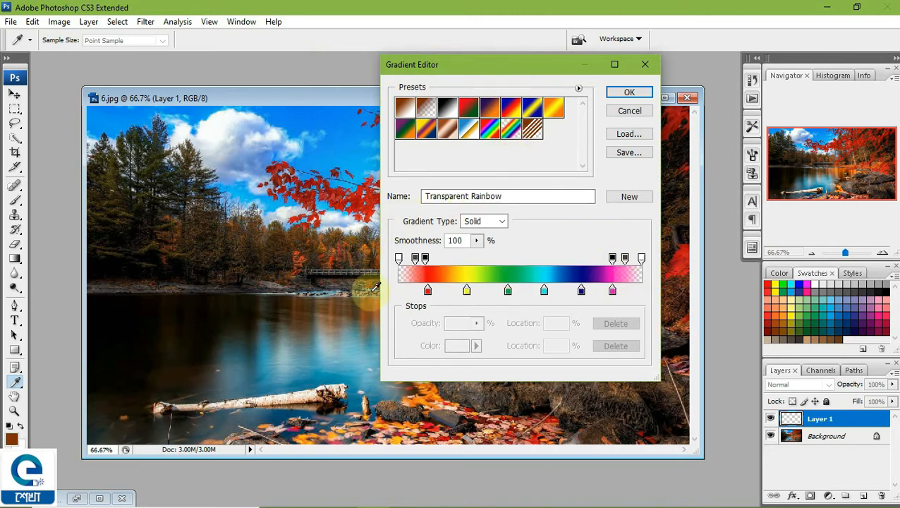
- Move the gradient's magenta color stop to location 100%, the dark blue stop to 98% and the cyan stop to 96%
left_click(612, 292)
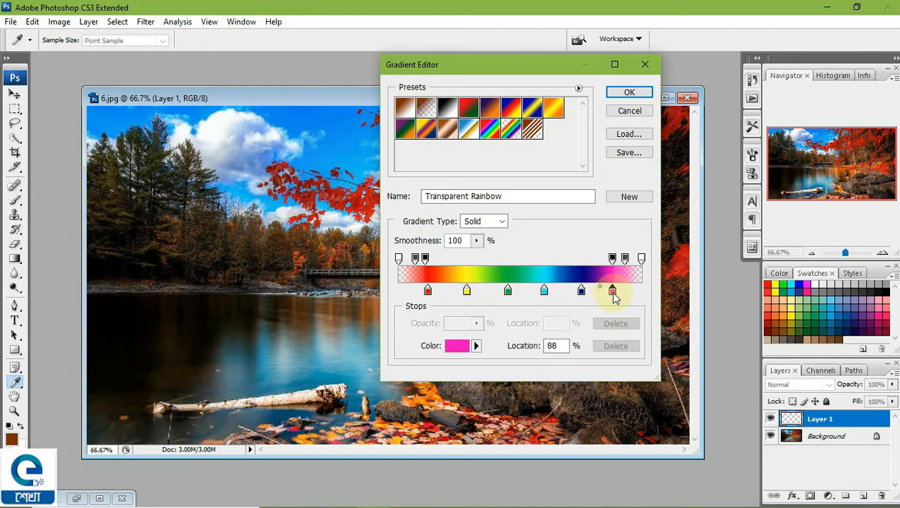
left_click_drag(613, 292, 643, 289)
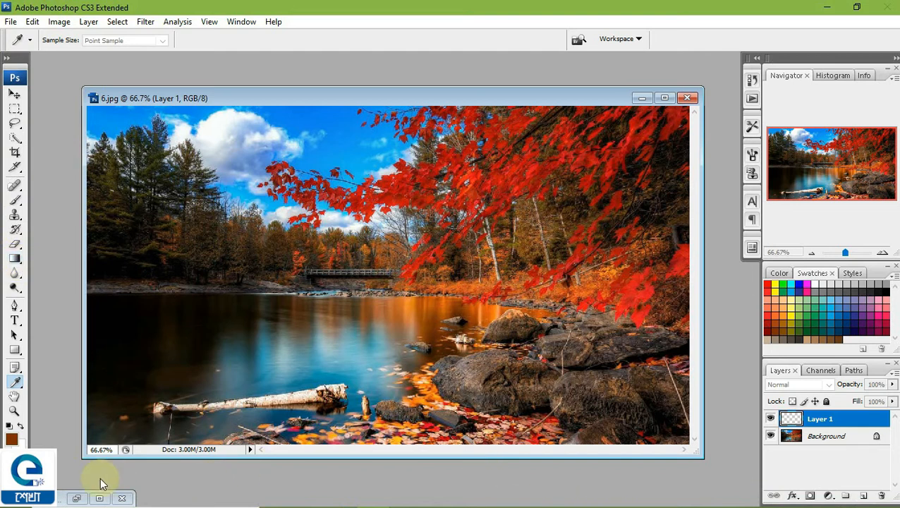
left_click(73, 495)
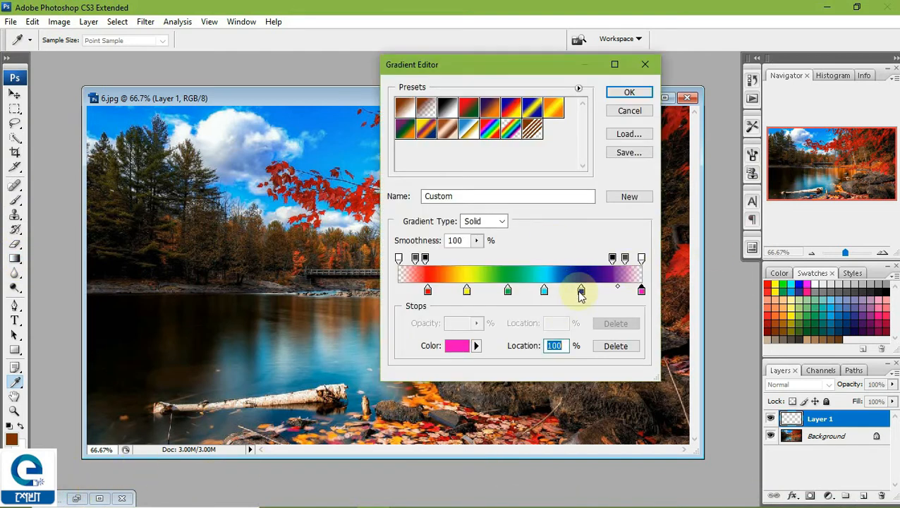
left_click_drag(582, 295, 639, 289)
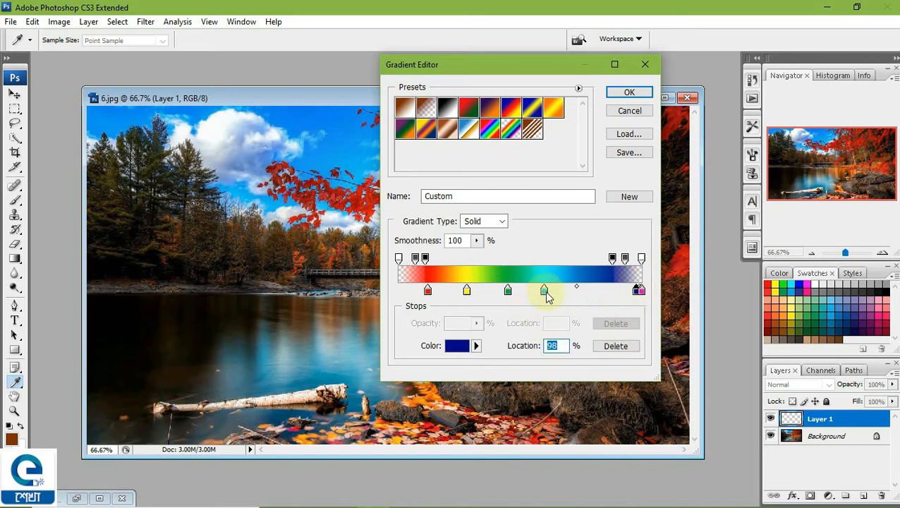
left_click_drag(544, 292, 633, 299)
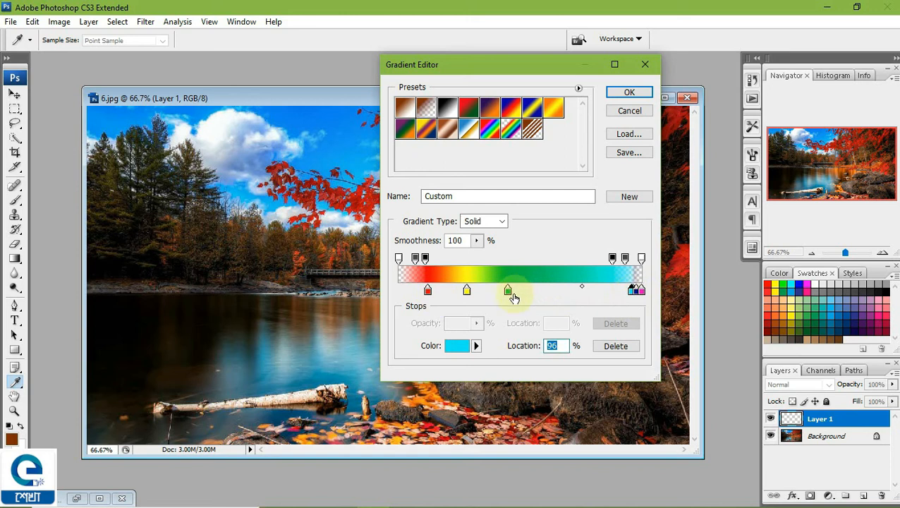
- Move the green color stop to location 94%, the yellow stop to about 93% and the red stop to 90%
left_click_drag(512, 296, 627, 299)
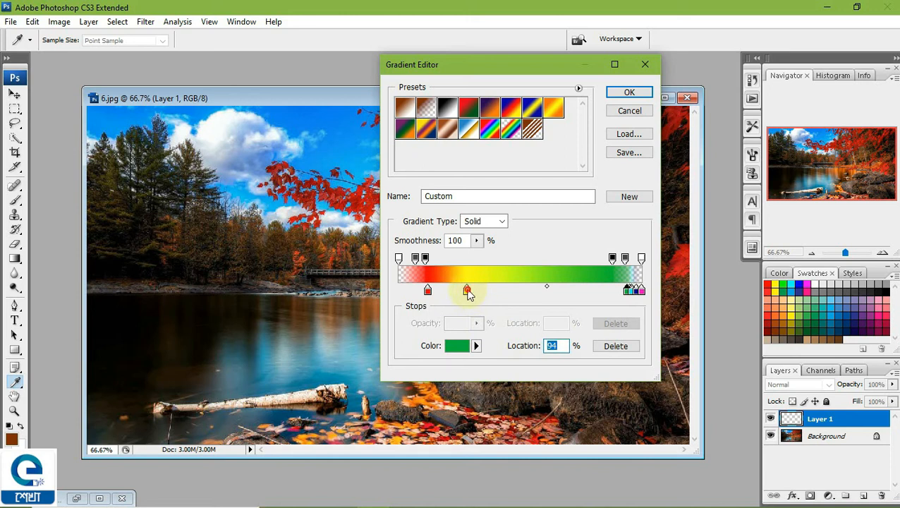
left_click_drag(469, 294, 627, 303)
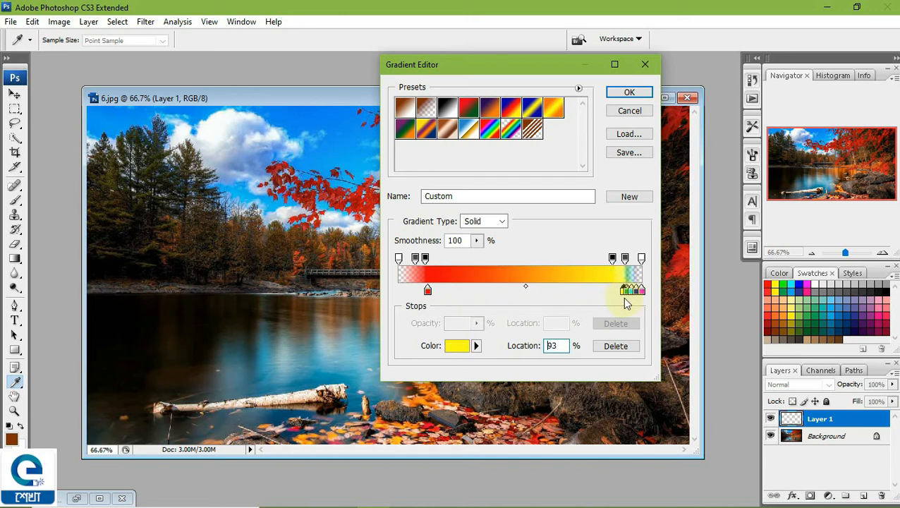
left_click_drag(427, 292, 566, 302)
left_click(615, 292)
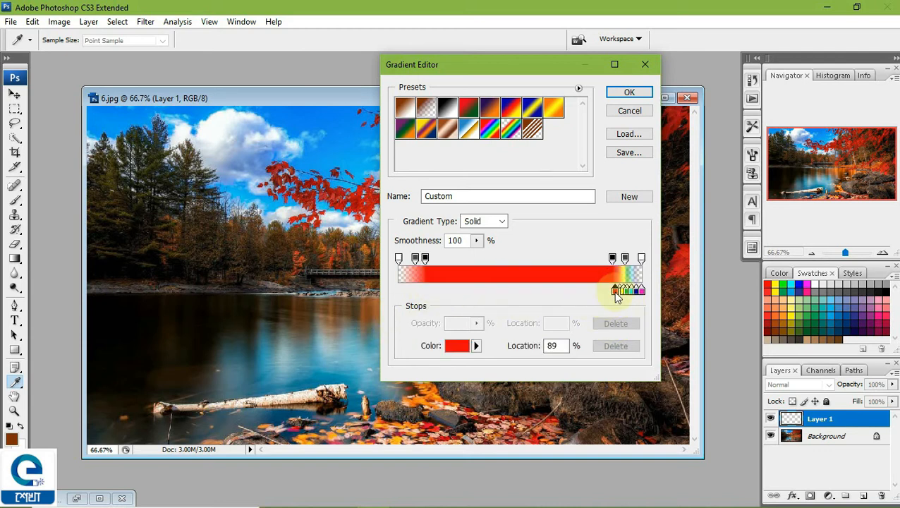
left_click_drag(617, 293, 620, 293)
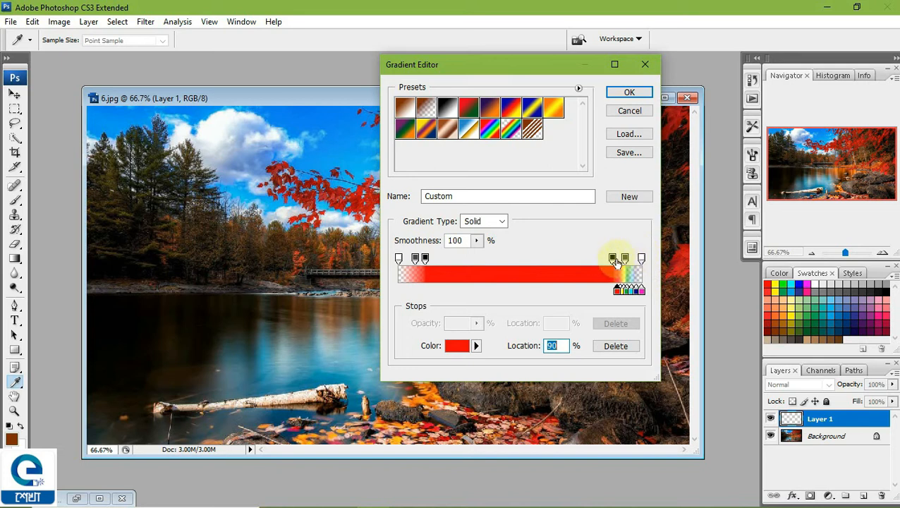
- Gather the gradient's opacity stops beside its end stop, including locations 96%, 94%, 92% and 90%, and accept the custom gradient
mouse_move(625, 259)
left_mouse_down()
mouse_move(639, 259)
mouse_move(616, 258)
mouse_move(633, 259)
left_mouse_up()
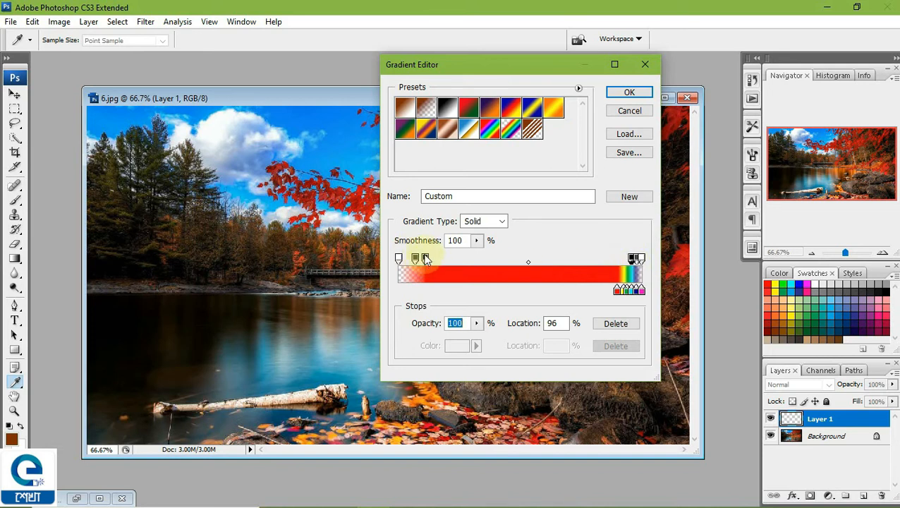
left_click_drag(426, 257, 629, 261)
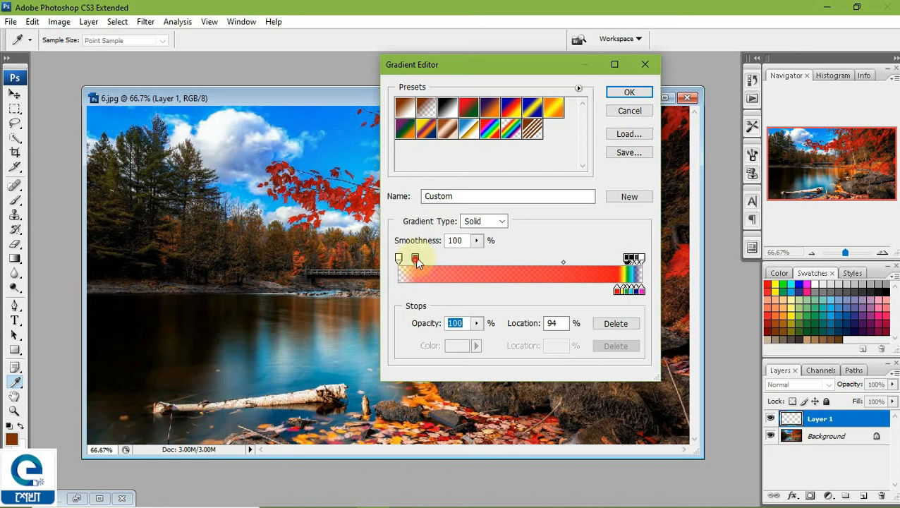
left_click_drag(416, 260, 622, 261)
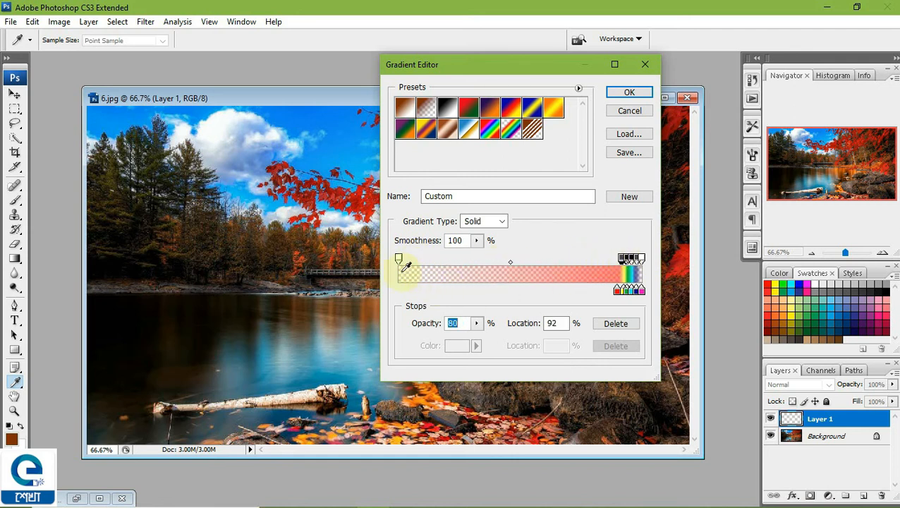
left_click_drag(400, 260, 618, 261)
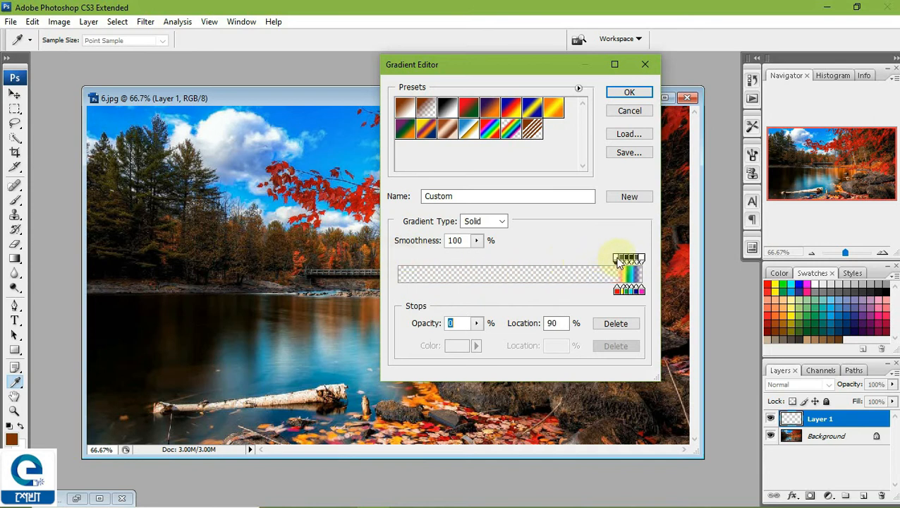
left_click(639, 92)
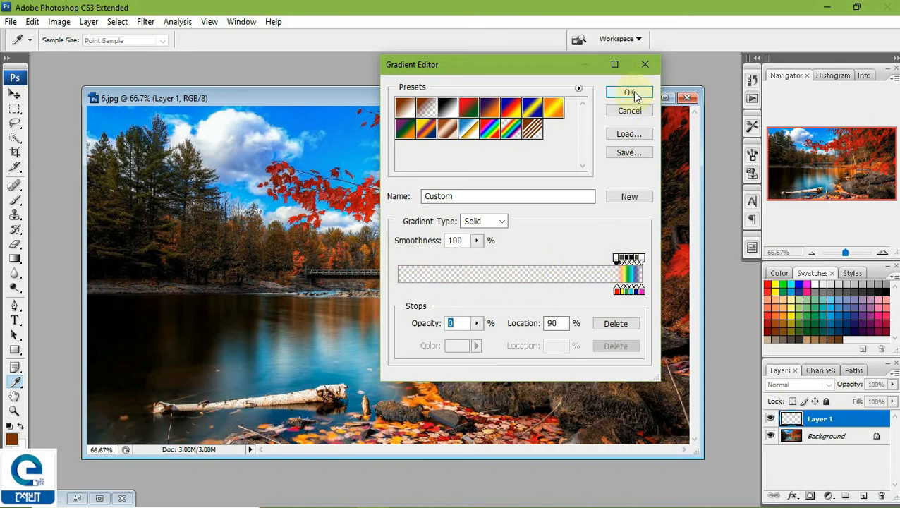
- Draw the custom rainbow as a radial gradient from the photo's bottom edge straight up to its top edge on Layer 1
left_click(634, 94)
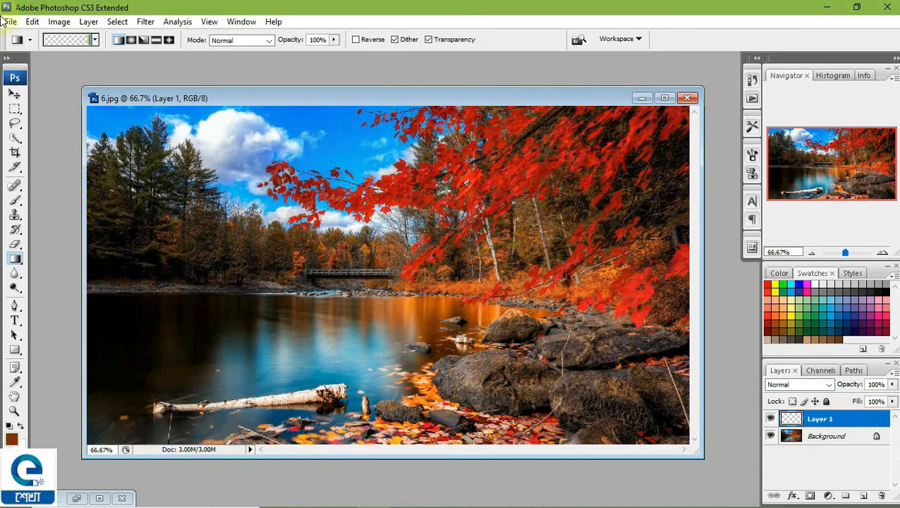
left_click(130, 40)
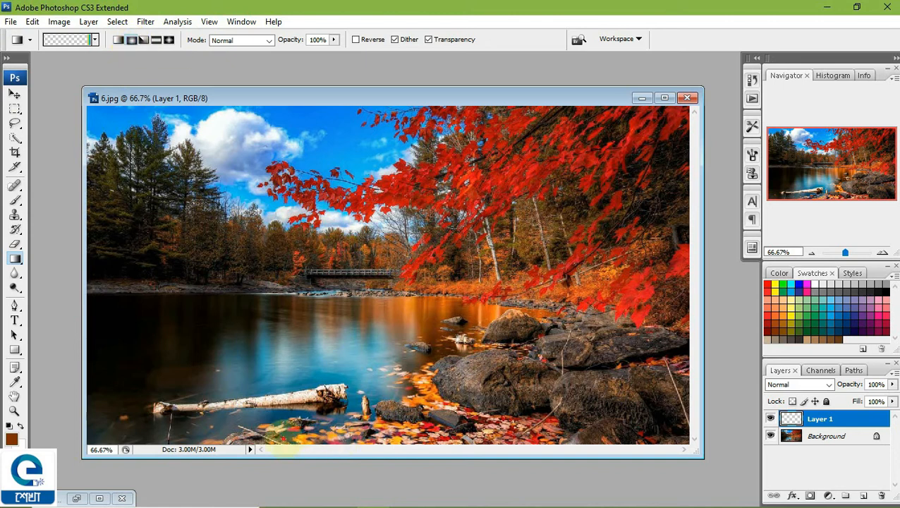
left_click_drag(283, 438, 265, 108)
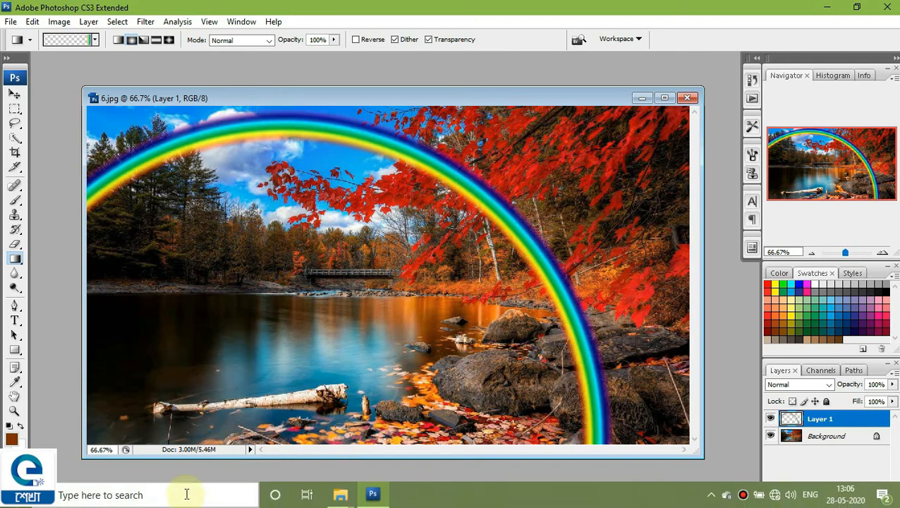
- Erase the rainbow over the foliage and rocks on the right and over the trees on the left, using a 125 px eraser
left_click(14, 245)
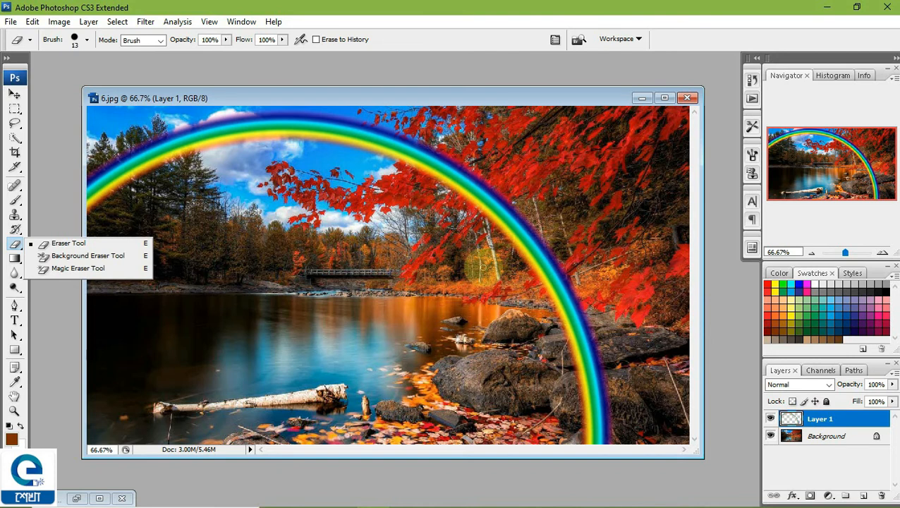
left_click(483, 267)
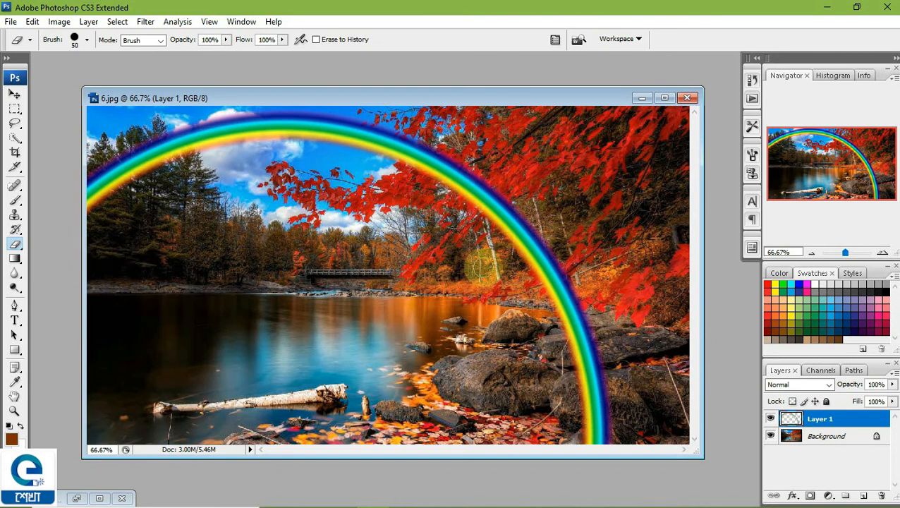
key("bracketright")
key("bracketright")
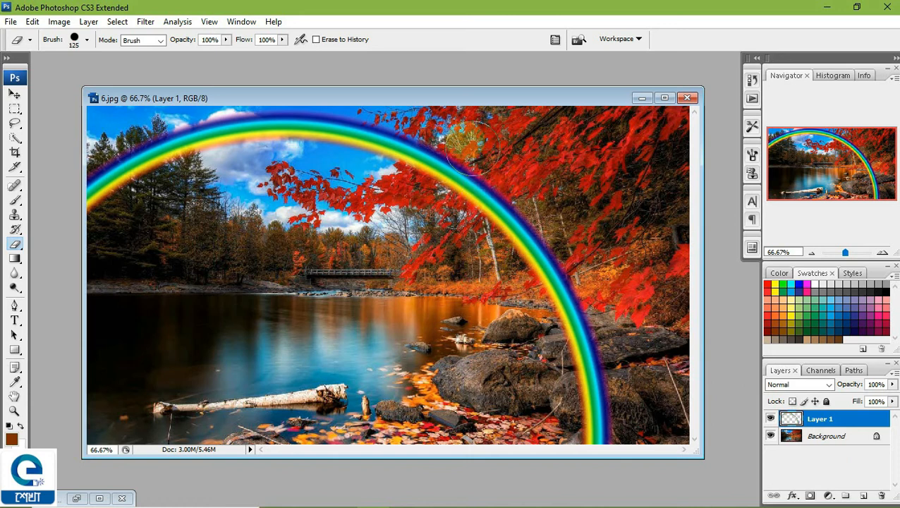
mouse_move(435, 176)
left_mouse_down()
mouse_move(418, 174)
mouse_move(460, 190)
mouse_move(522, 261)
mouse_move(509, 220)
mouse_move(561, 282)
mouse_move(591, 367)
mouse_move(593, 455)
left_mouse_up()
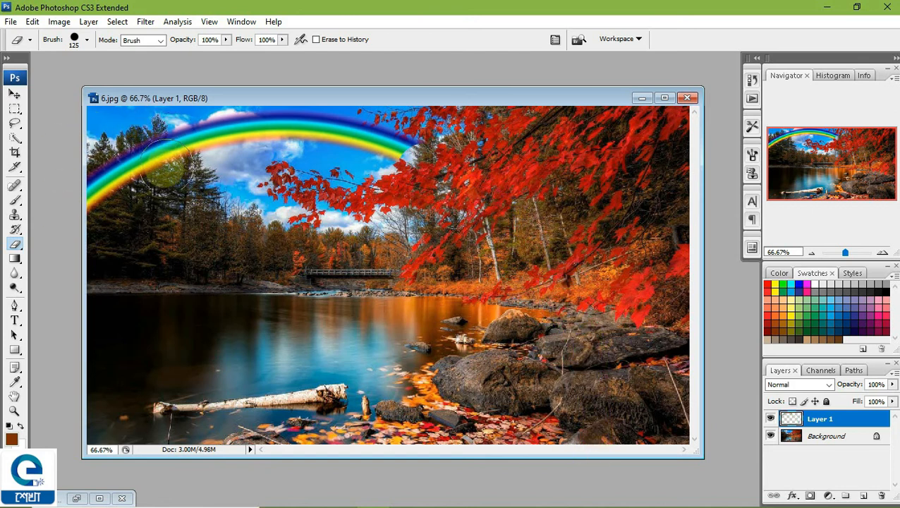
mouse_move(166, 165)
left_mouse_down()
mouse_move(162, 173)
mouse_move(152, 161)
mouse_move(123, 177)
mouse_move(73, 231)
left_mouse_up()
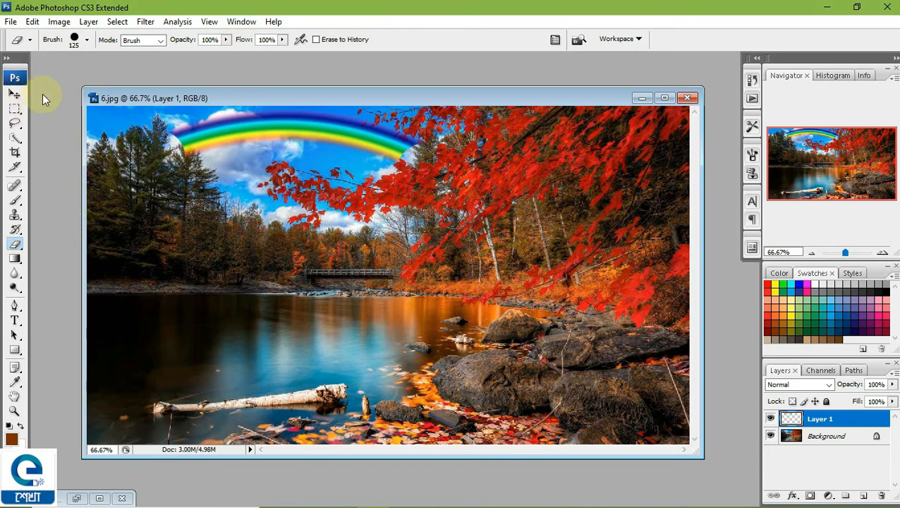
- Stretch the rainbow to about 109.3% width and 109.5% height, and lower its layer opacity to 39%
key("ctrl+t")
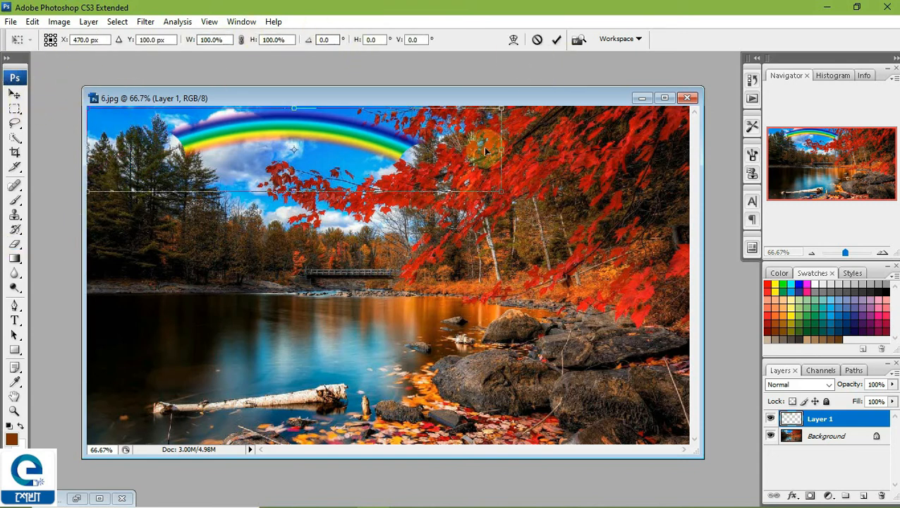
left_click_drag(502, 149, 524, 161)
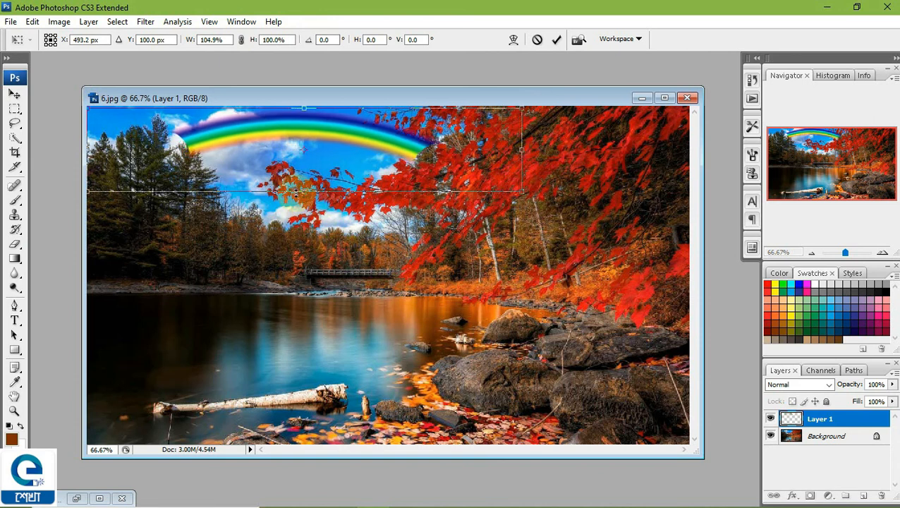
left_click_drag(301, 193, 303, 202)
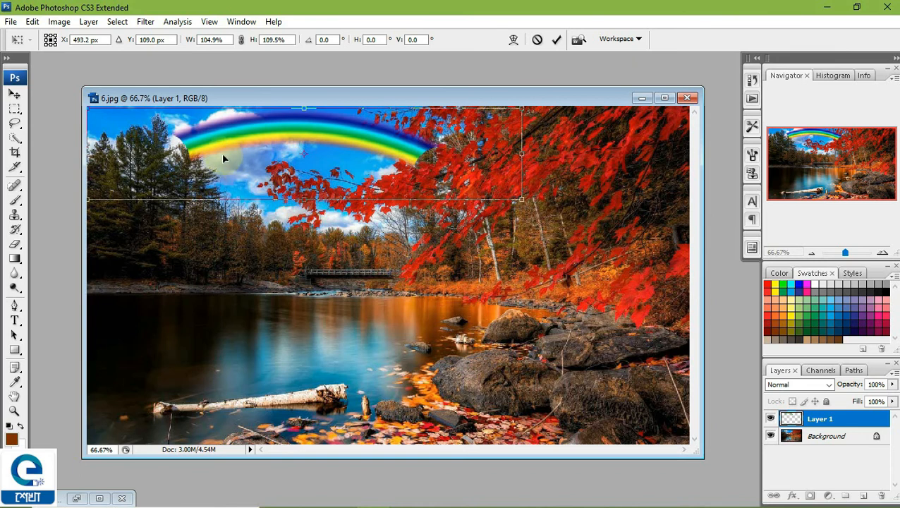
left_click_drag(79, 151, 67, 148)
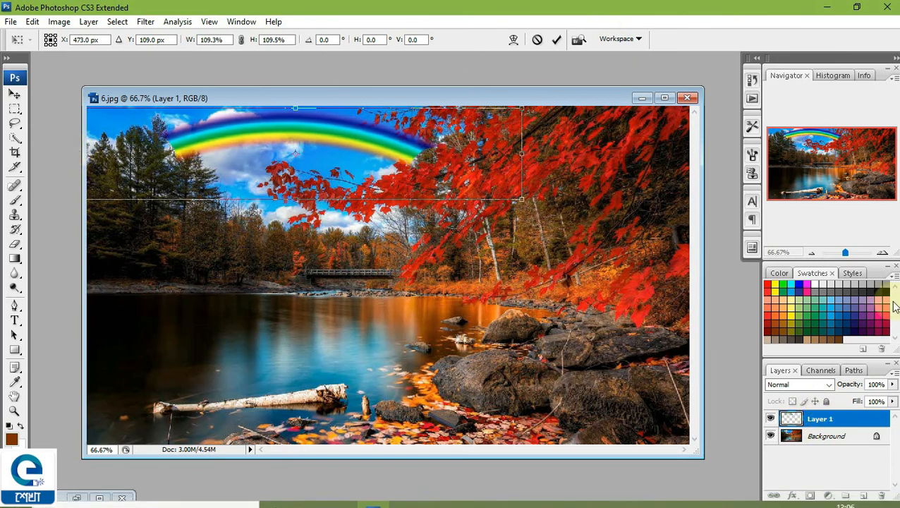
key("Return")
key("e")
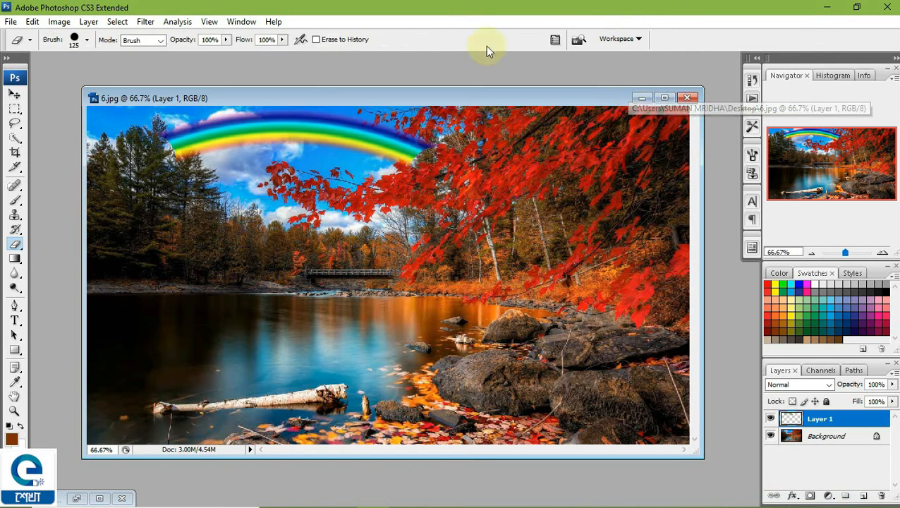
left_click_drag(893, 385, 851, 398)
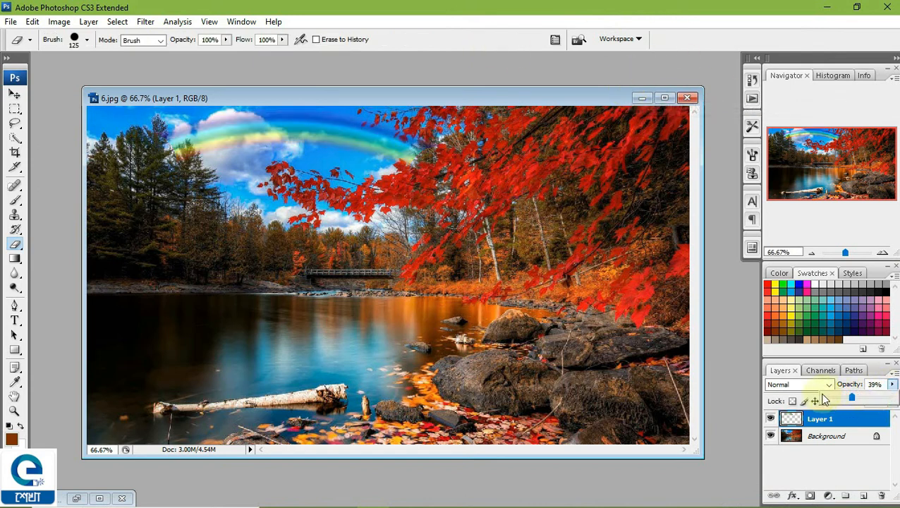